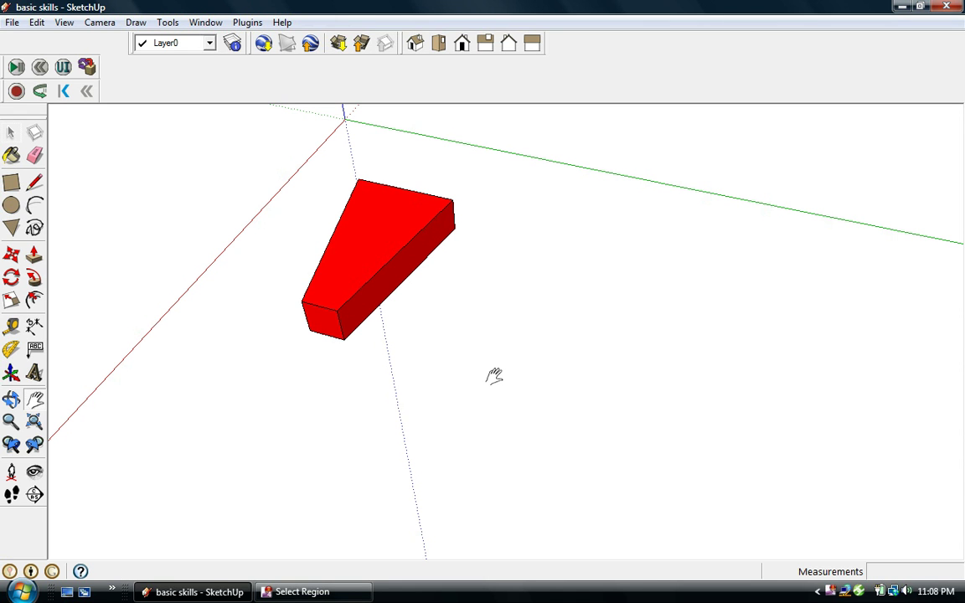
# - Orbit, zoom and pan the view around the red tapered block
pyautogui.moveTo(469, 434); pyautogui.dragTo(496, 413, button='middle')
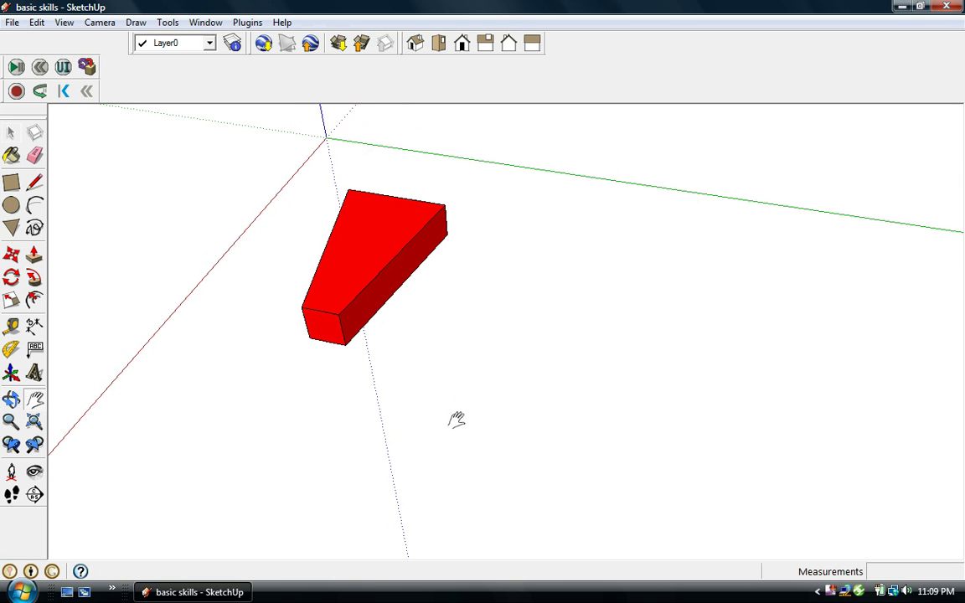
pyautogui.scroll(4, 373, 272)
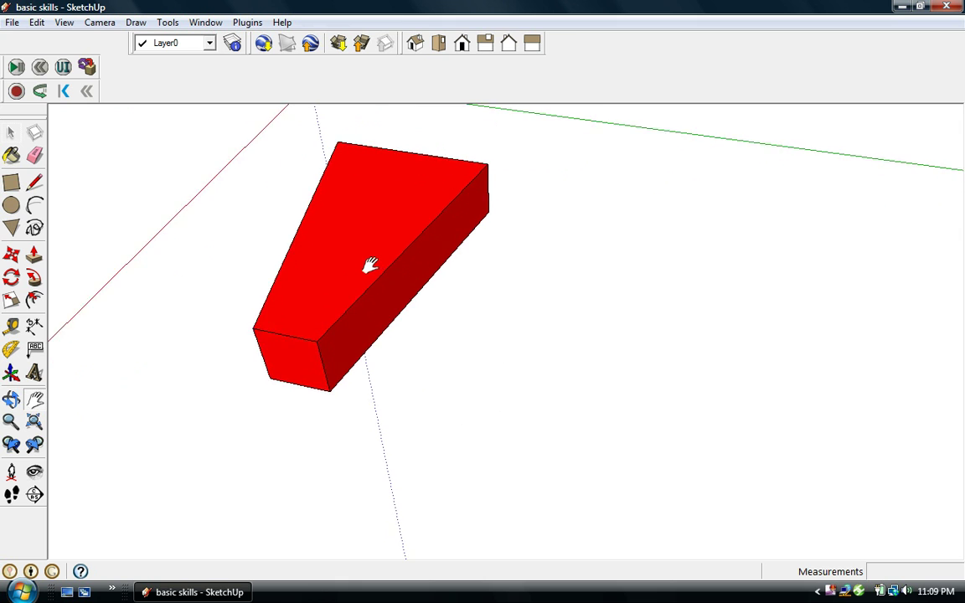
pyautogui.scroll(-3, 370, 271)
pyautogui.scroll(3, 369, 274)
pyautogui.scroll(-3, 369, 276)
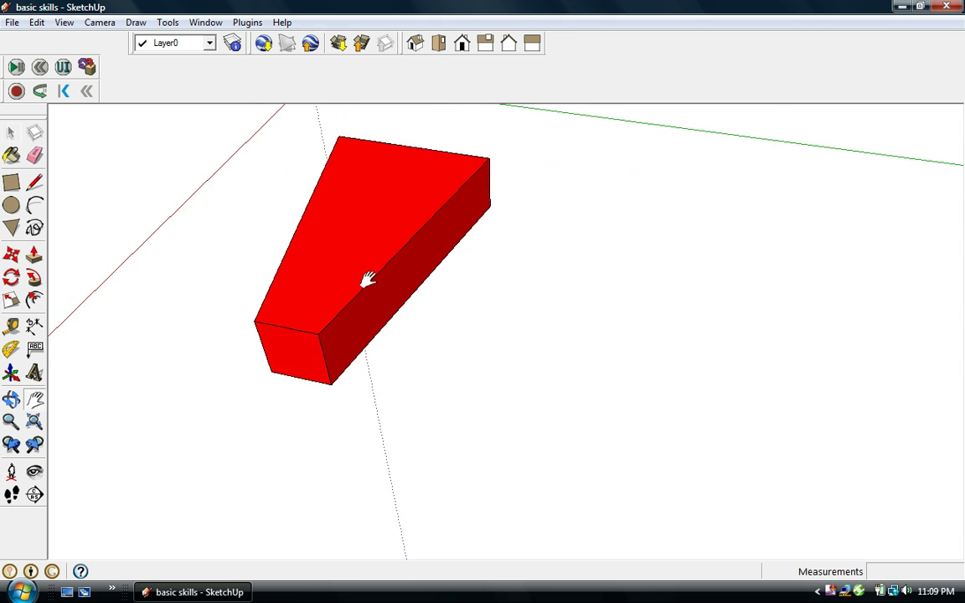
pyautogui.scroll(4, 366, 279)
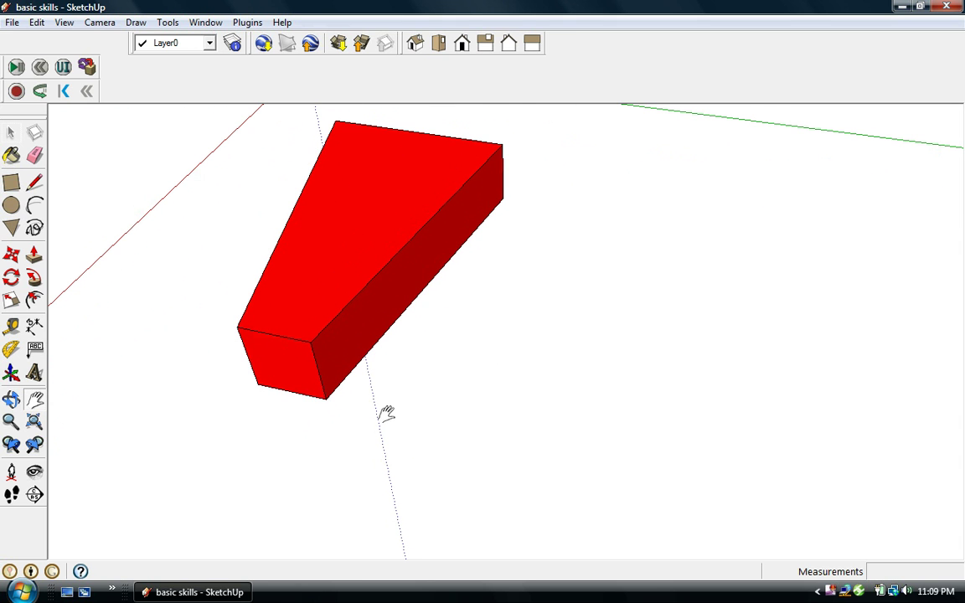
pyautogui.moveTo(384, 412)
pyautogui.mouseDown(button='middle')
pyautogui.moveTo(409, 295)
pyautogui.moveTo(516, 172)
pyautogui.moveTo(486, 354)
pyautogui.moveTo(233, 319)
pyautogui.moveTo(493, 306)
pyautogui.moveTo(581, 246)
pyautogui.moveTo(511, 291)
pyautogui.moveTo(437, 287)
pyautogui.mouseUp(button='middle')
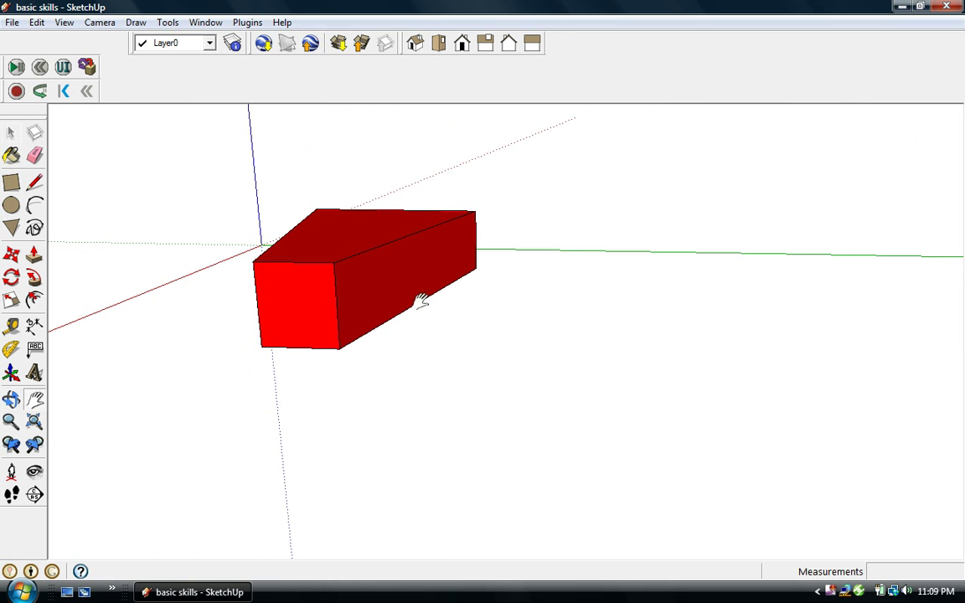
pyautogui.click(35, 402)
pyautogui.moveTo(145, 327); pyautogui.dragTo(387, 399)
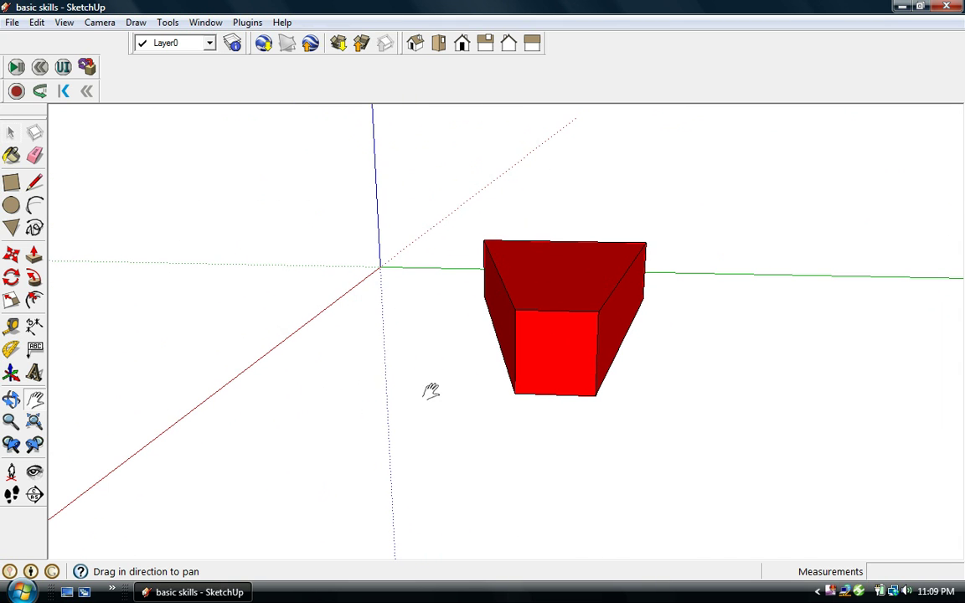
# - Make the block's faces see-through and orbit to a higher view of it
pyautogui.click(65, 22)
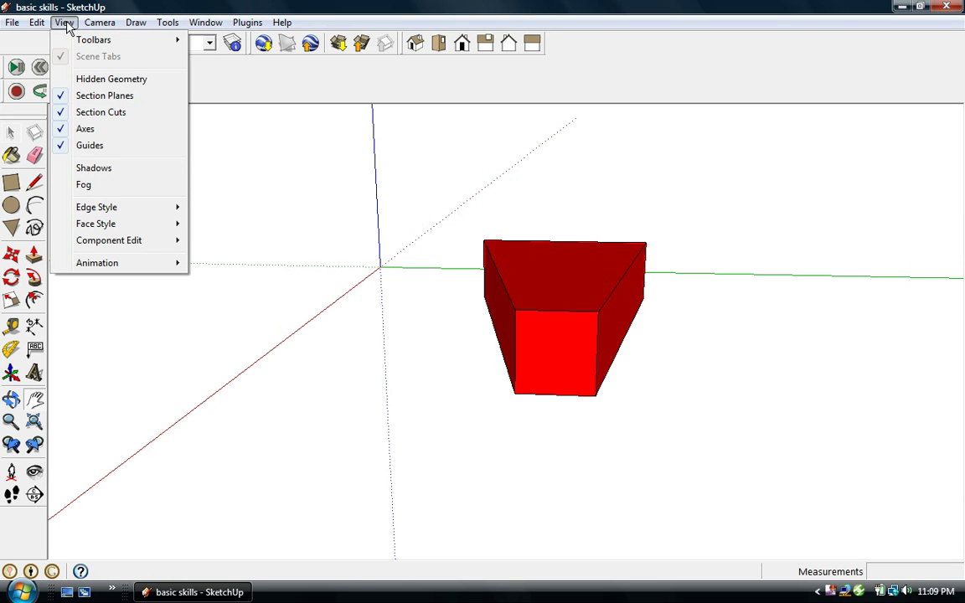
pyautogui.moveTo(93, 229)
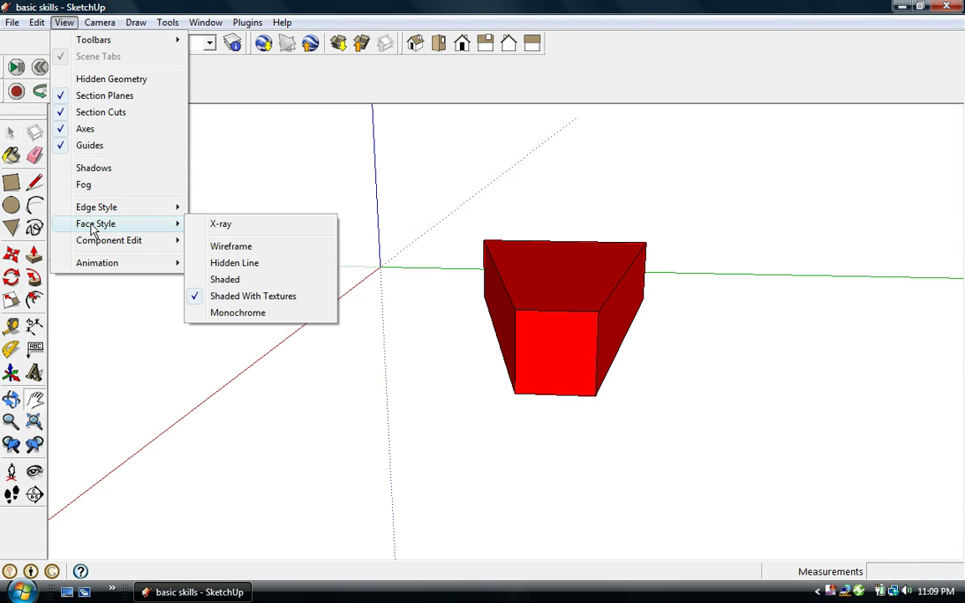
pyautogui.click(245, 224)
pyautogui.moveTo(399, 285); pyautogui.dragTo(254, 368, button='middle')
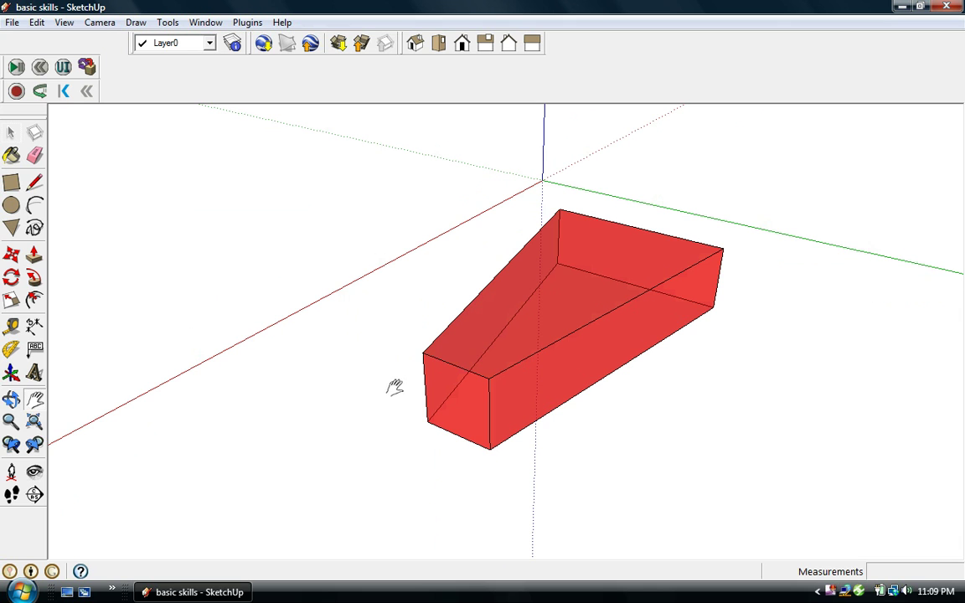
pyautogui.moveTo(366, 400); pyautogui.dragTo(417, 390, button='middle')
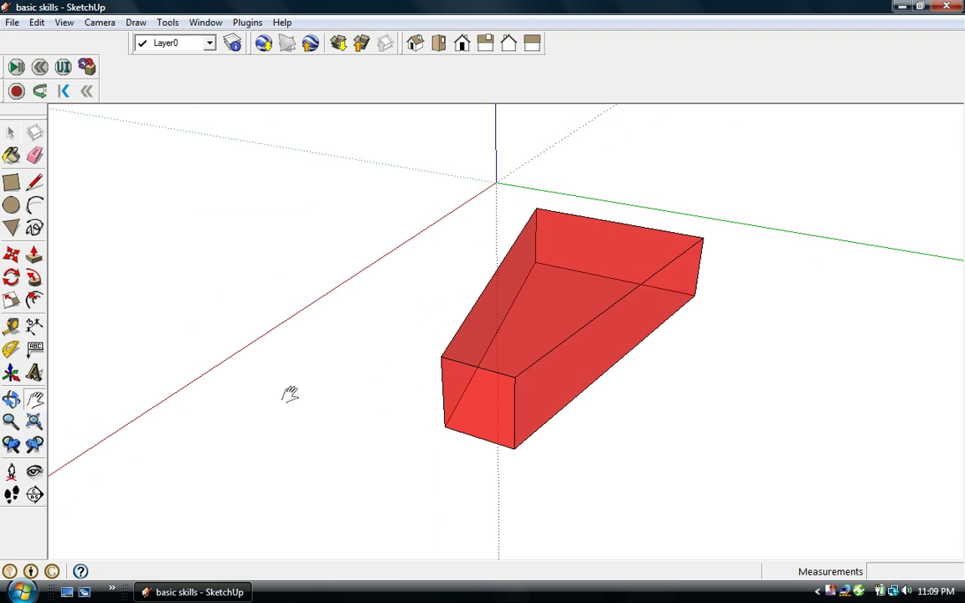
# - Turn see-through faces off so the block displays solid again
pyautogui.click(64, 23)
pyautogui.moveTo(92, 224)
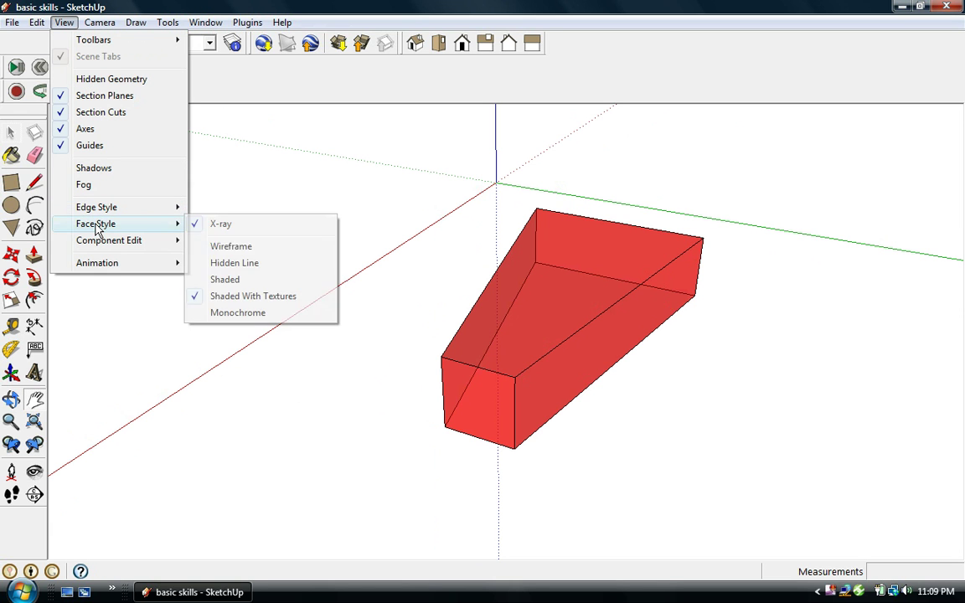
pyautogui.click(241, 229)
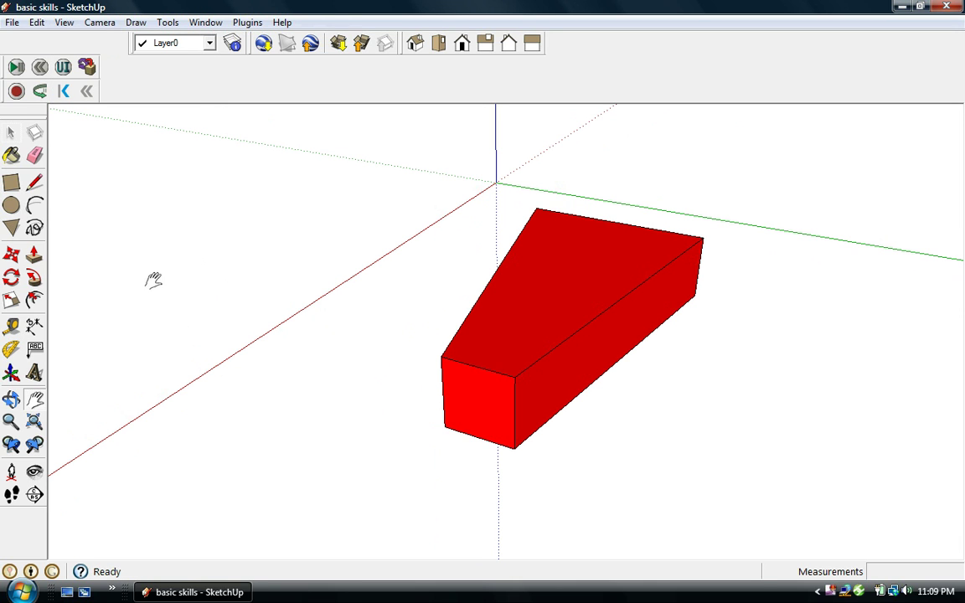
# - Select the whole red tapered block as one group with the Select tool
pyautogui.click(11, 133)
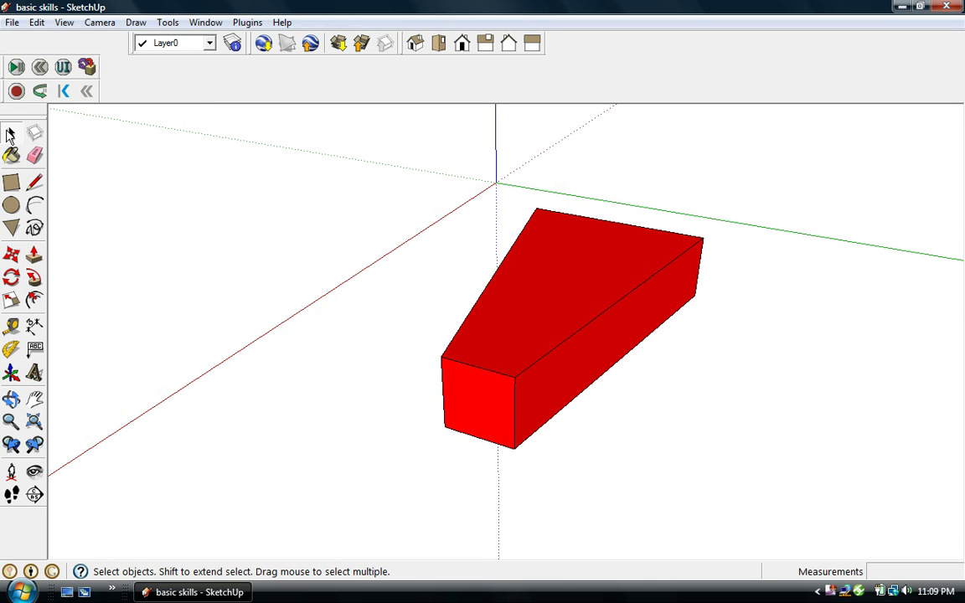
pyautogui.moveTo(335, 364)
pyautogui.mouseDown(button='middle')
pyautogui.moveTo(336, 349)
pyautogui.moveTo(336, 359)
pyautogui.mouseUp(button='middle')
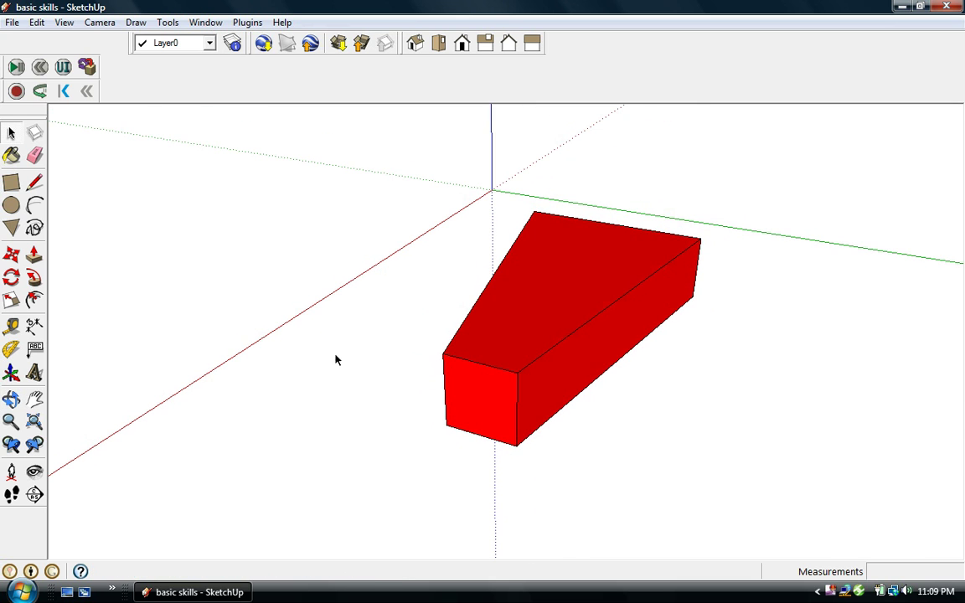
pyautogui.click(11, 136)
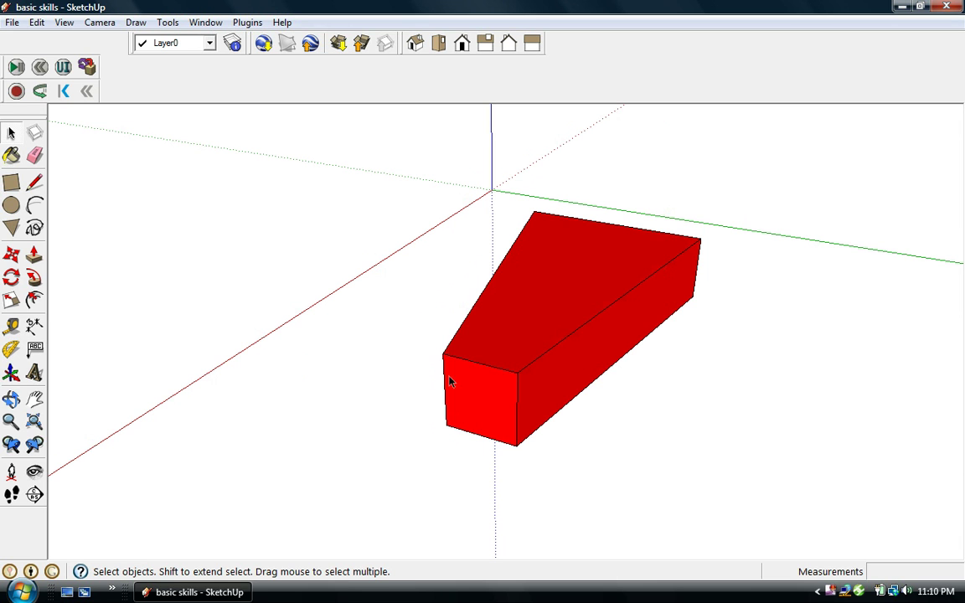
pyautogui.click(557, 280)
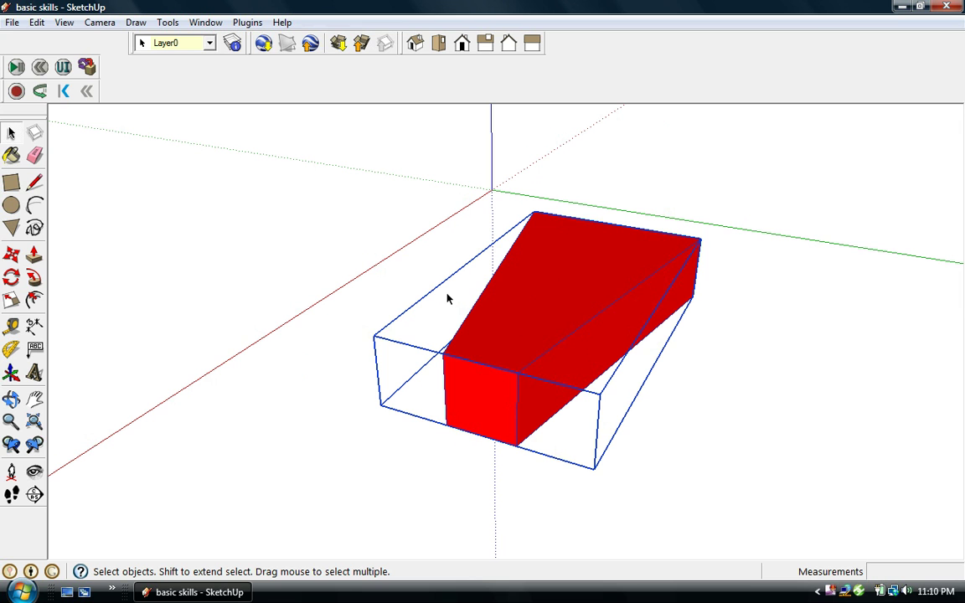
pyautogui.click(34, 398)
pyautogui.moveTo(196, 411); pyautogui.dragTo(102, 403)
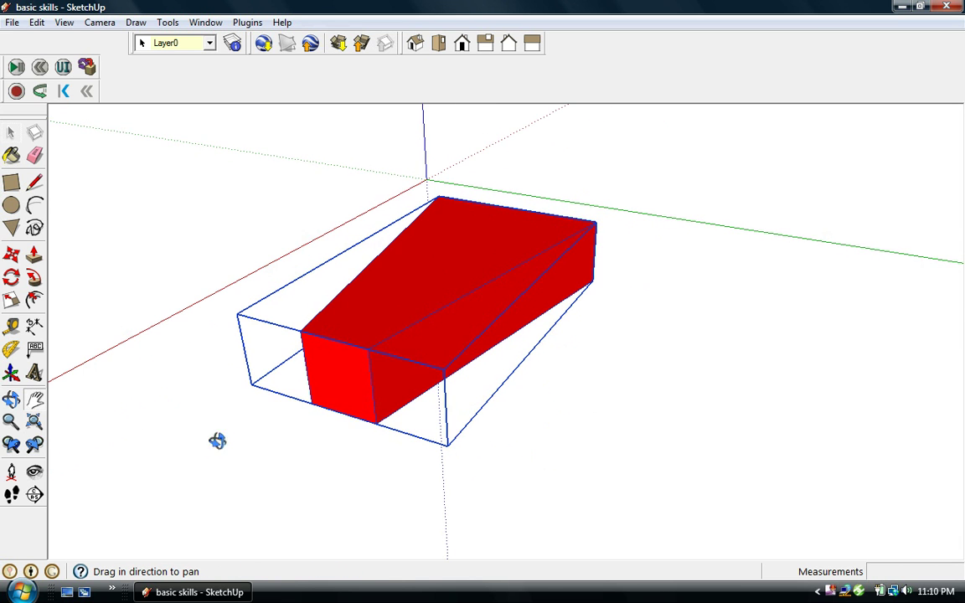
pyautogui.moveTo(212, 432); pyautogui.dragTo(224, 397, button='middle')
# - Copy the red block and paste the copy to the right of the original
pyautogui.click(39, 23)
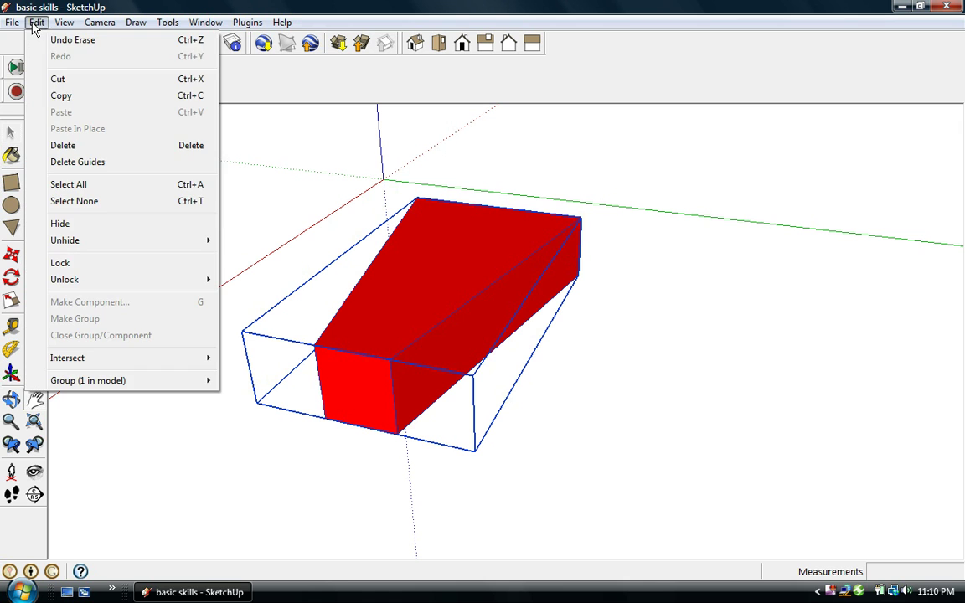
pyautogui.click(59, 94)
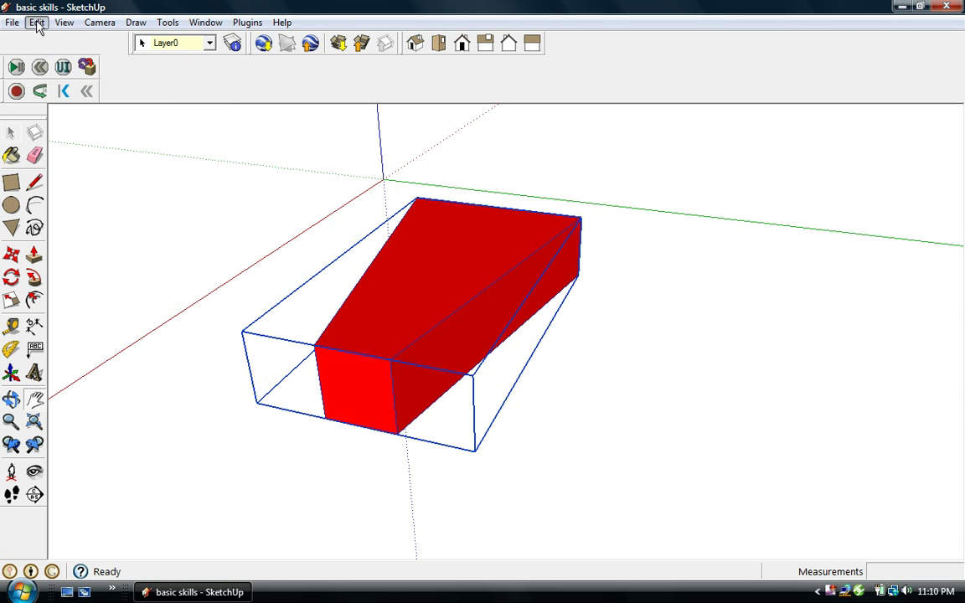
pyautogui.click(37, 23)
pyautogui.click(62, 113)
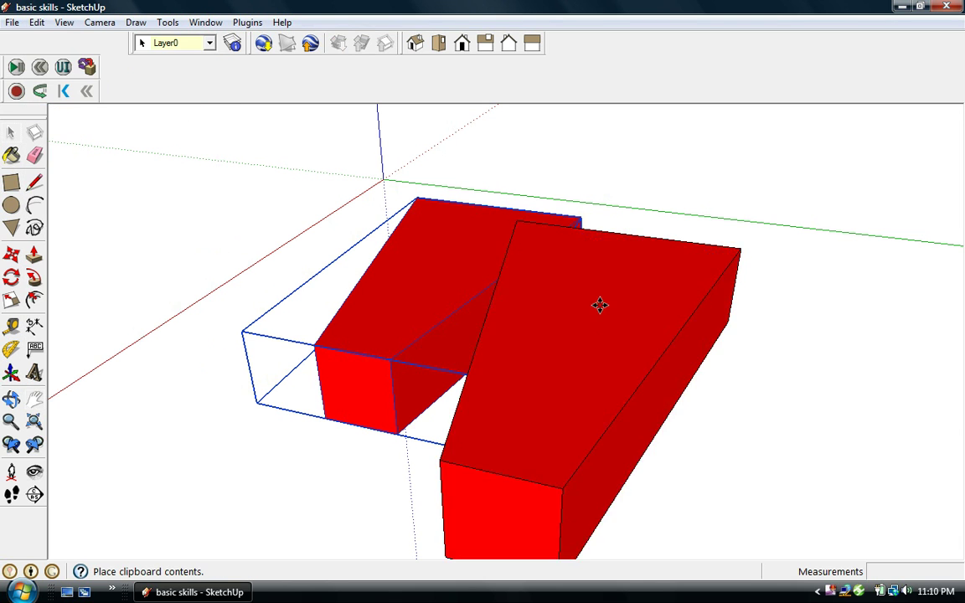
pyautogui.click(650, 273)
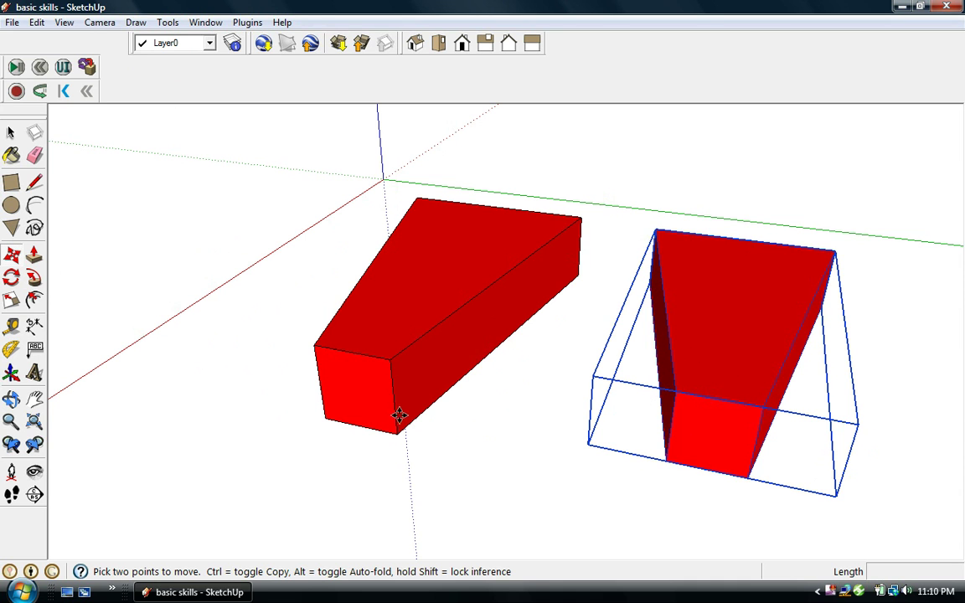
# - Move the pasted copy leftward so it stands next to the original block
pyautogui.click(12, 256)
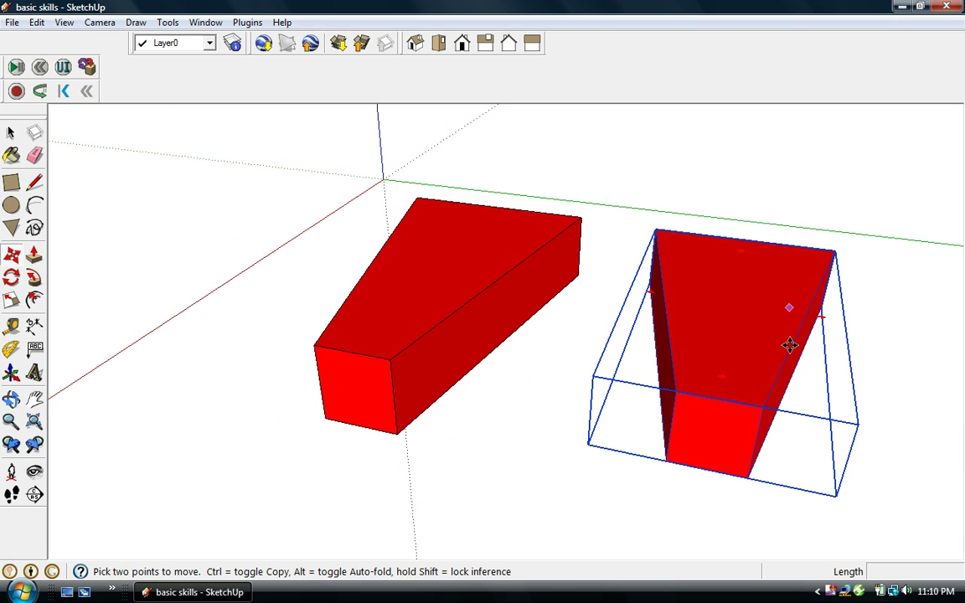
pyautogui.click(738, 321)
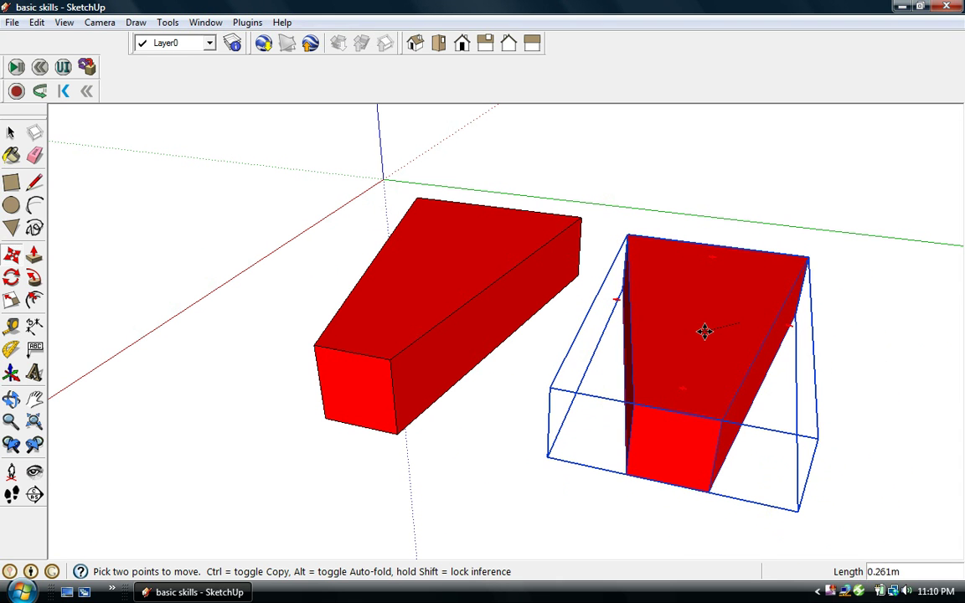
pyautogui.click(704, 332)
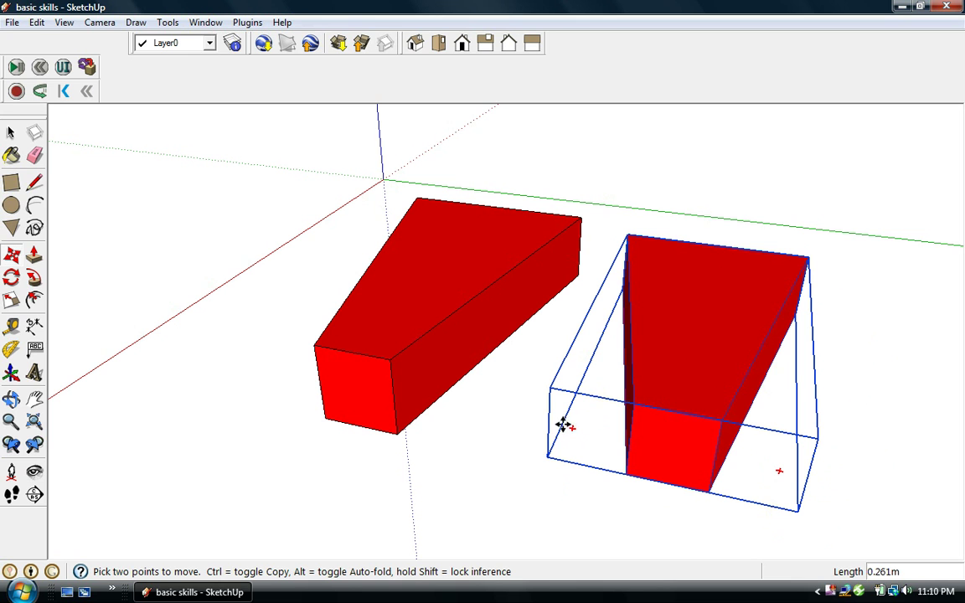
pyautogui.click(36, 399)
pyautogui.moveTo(274, 392); pyautogui.dragTo(366, 467, button='middle')
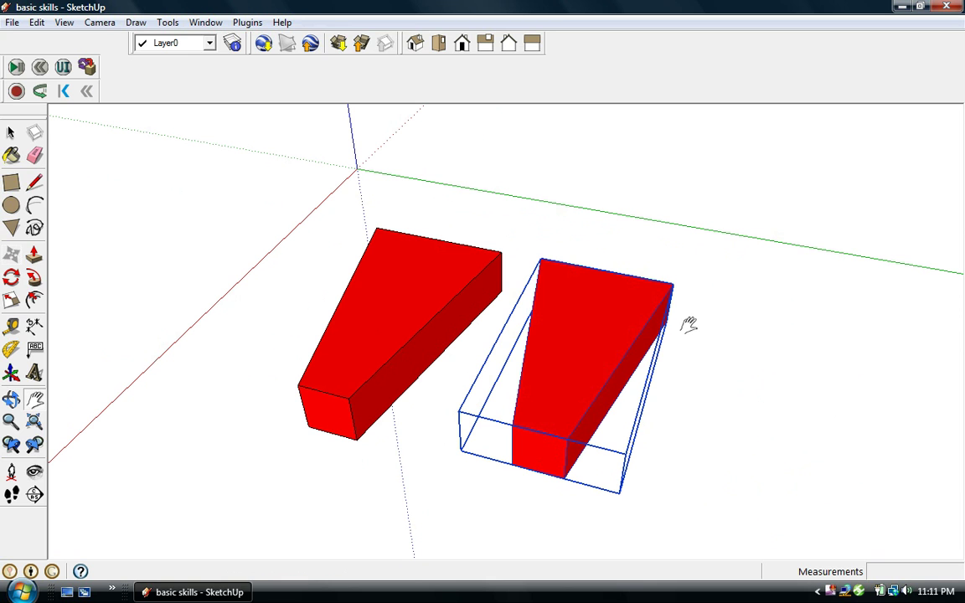
# - Rotate the copied block 180.0 degrees about a pivot below the two blocks
pyautogui.click(12, 278)
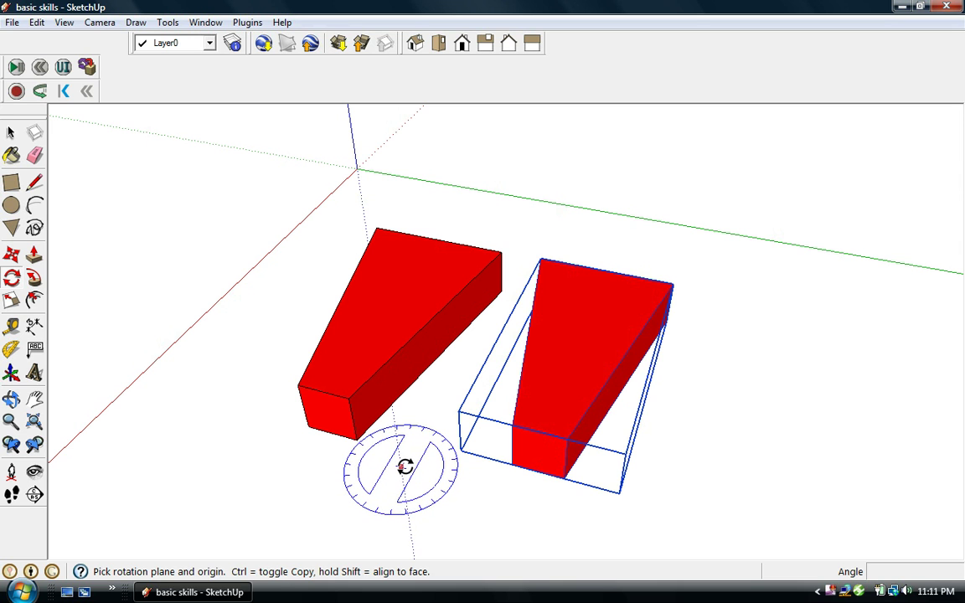
pyautogui.click(404, 461)
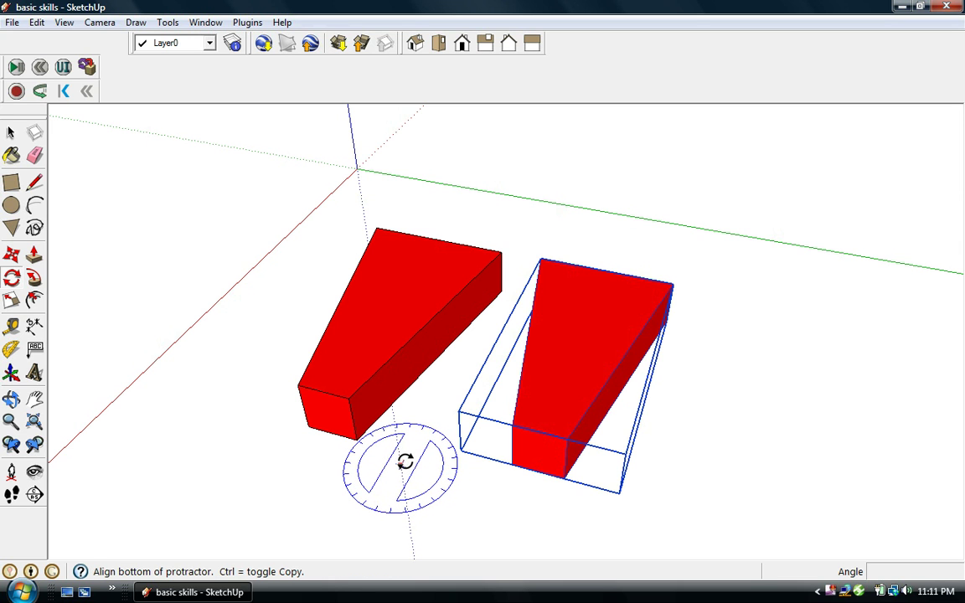
pyautogui.click(363, 534)
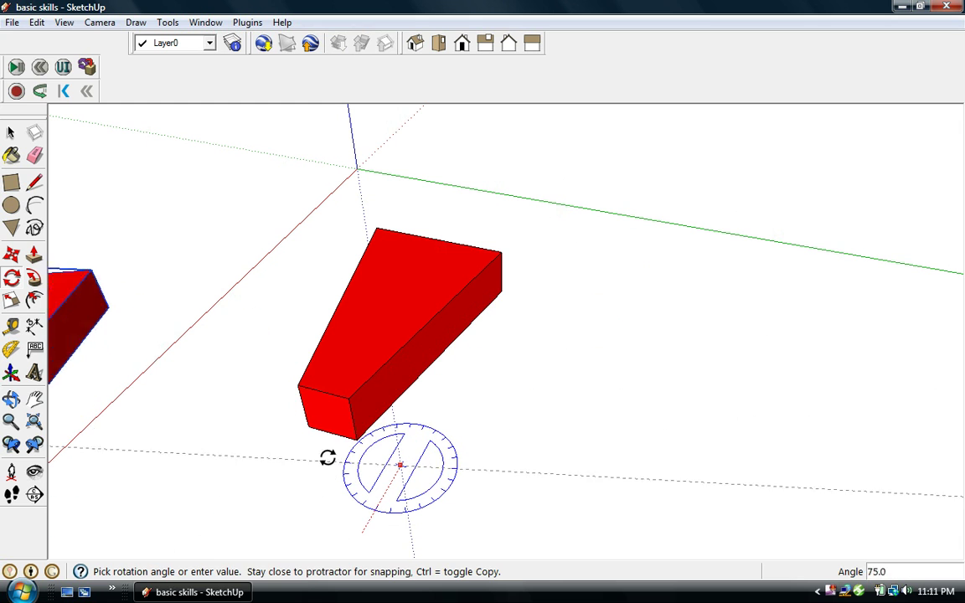
pyautogui.click(418, 421)
pyautogui.scroll(-3, 479, 410)
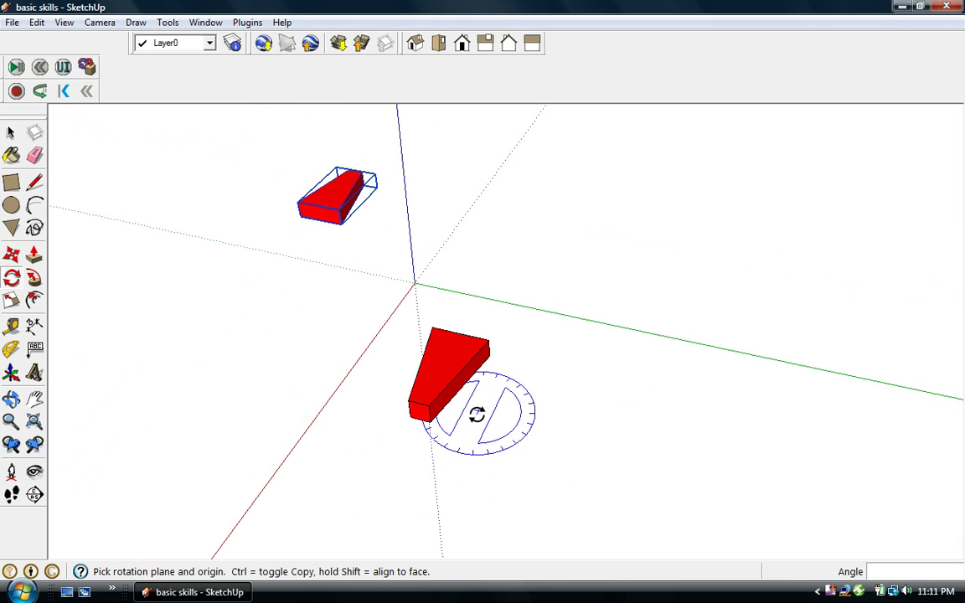
# - Move the rotated block back beside the other block
pyautogui.click(12, 254)
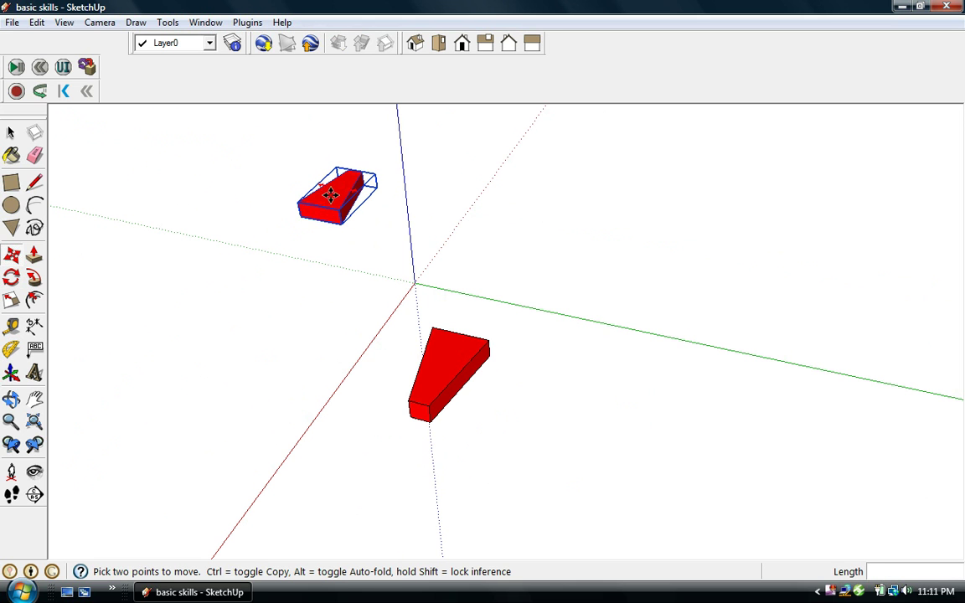
pyautogui.click(298, 173)
pyautogui.click(352, 459)
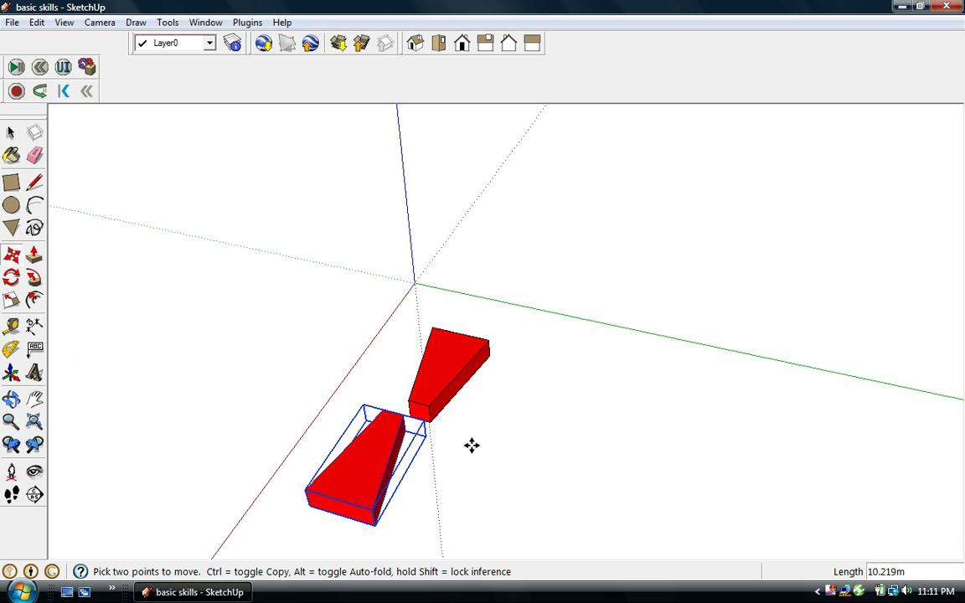
pyautogui.scroll(3, 465, 434)
pyautogui.moveTo(465, 434); pyautogui.dragTo(371, 474, button='middle')
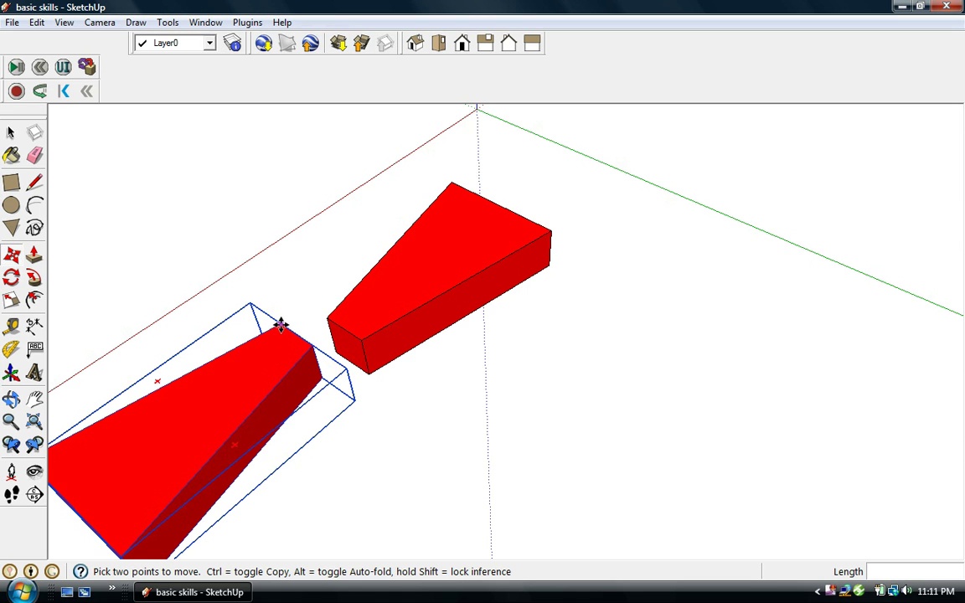
# - Snap the rotated block's narrow tip corner onto the other block's tip
pyautogui.scroll(4, 278, 325)
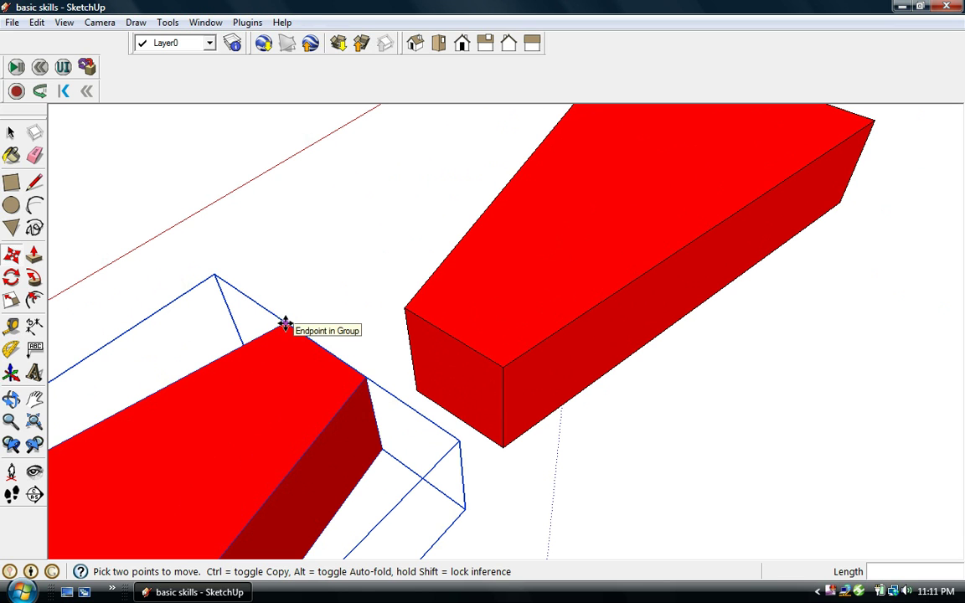
pyautogui.click(286, 323)
pyautogui.scroll(1, 293, 352)
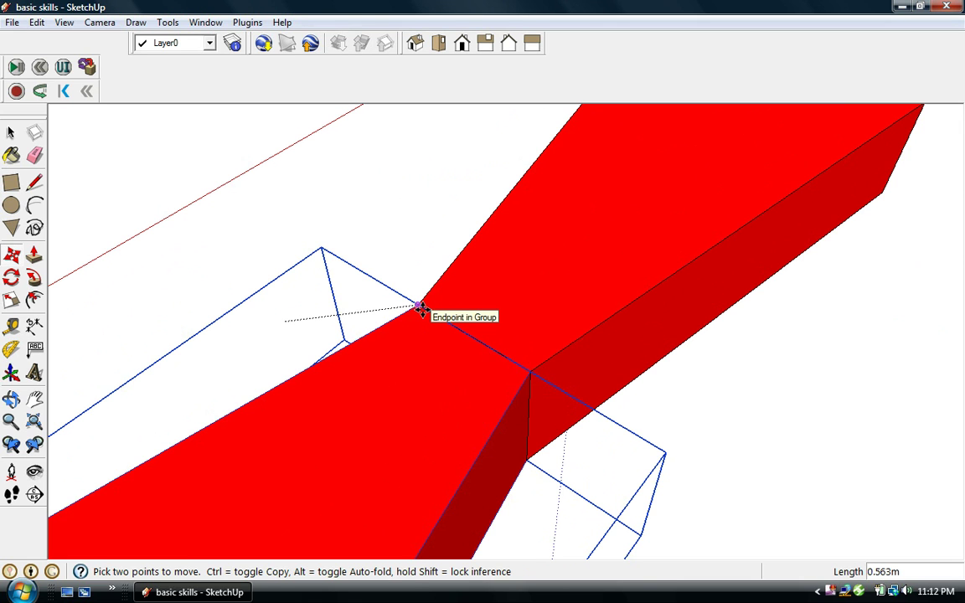
pyautogui.click(418, 306)
pyautogui.scroll(-2, 394, 364)
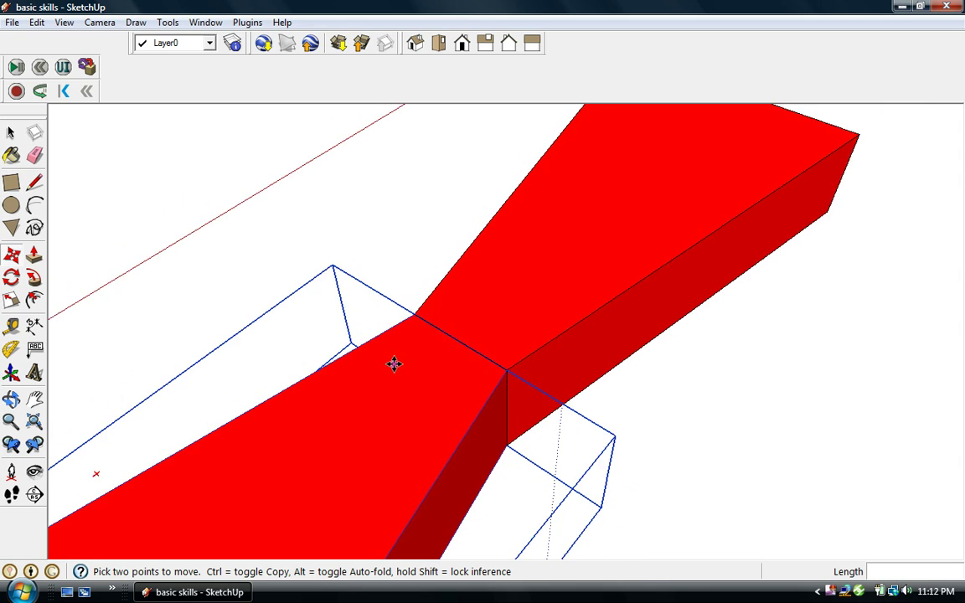
pyautogui.scroll(-4, 393, 363)
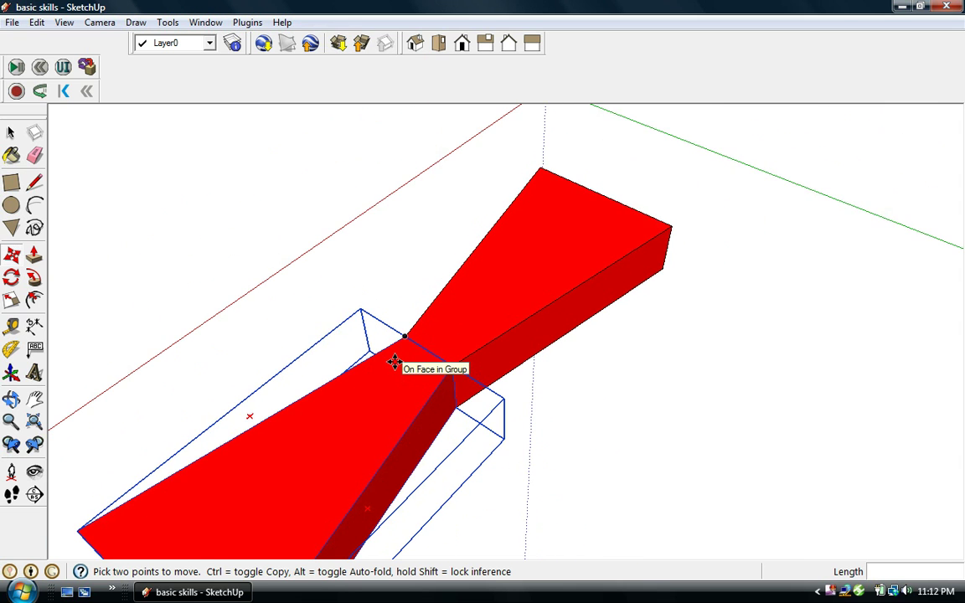
pyautogui.click(35, 400)
pyautogui.moveTo(118, 381); pyautogui.dragTo(226, 314)
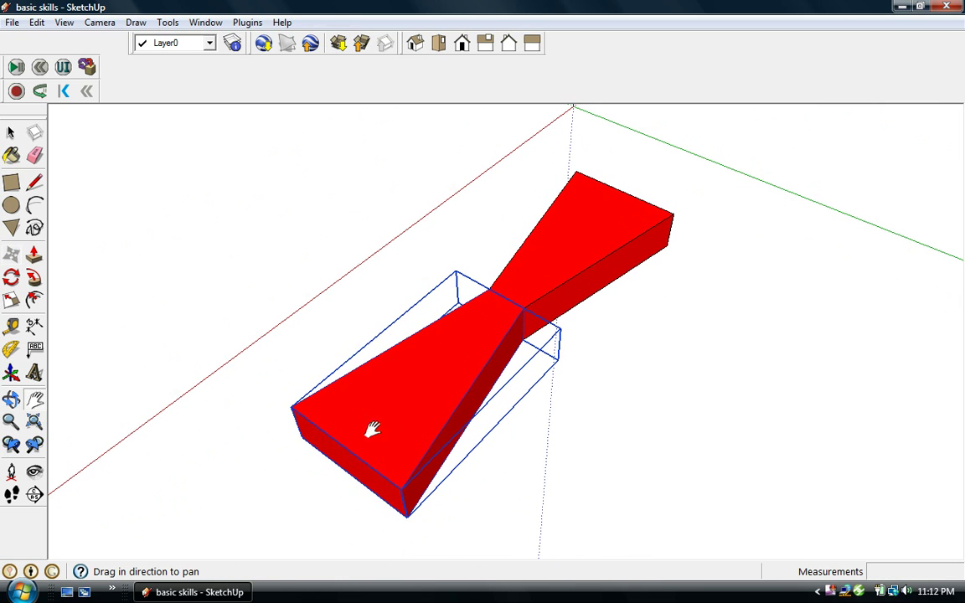
pyautogui.moveTo(495, 466); pyautogui.dragTo(444, 460, button='middle')
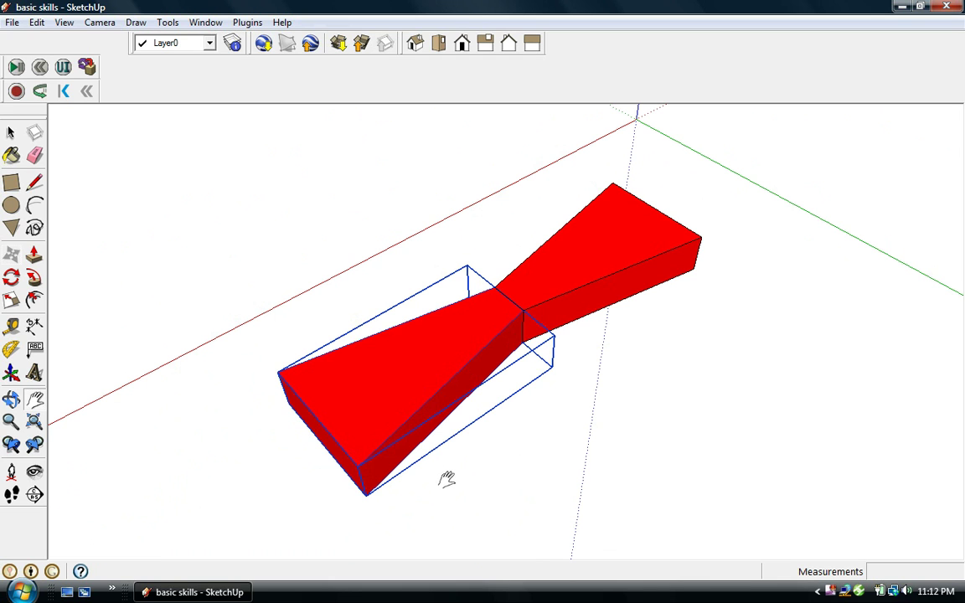
pyautogui.click(11, 131)
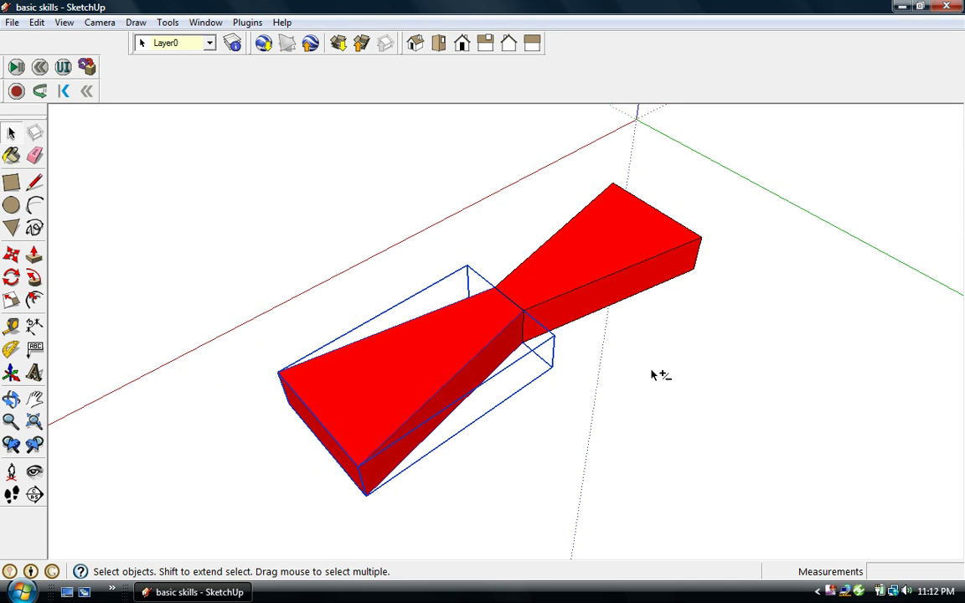
# - Add the right block to the selection and make both blocks one group
pyautogui.keyDown('shift'); pyautogui.click(589, 258); pyautogui.keyUp('shift')
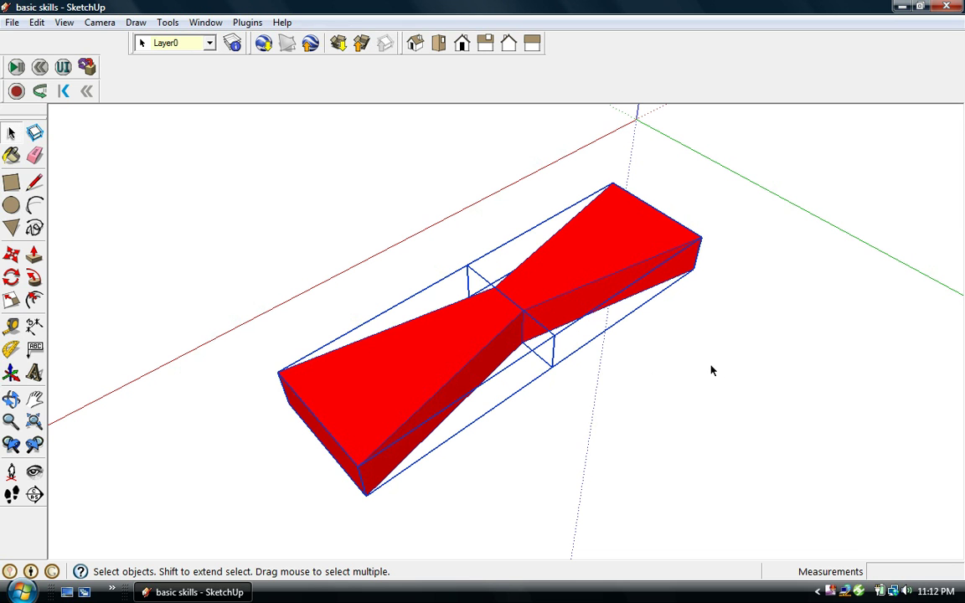
pyautogui.moveTo(708, 370); pyautogui.dragTo(638, 382, button='middle')
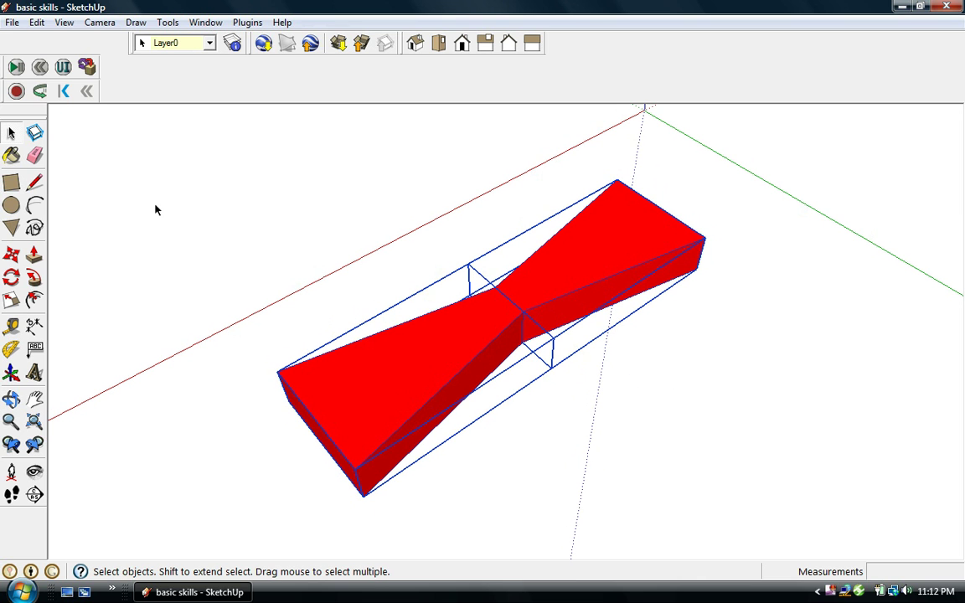
pyautogui.click(36, 23)
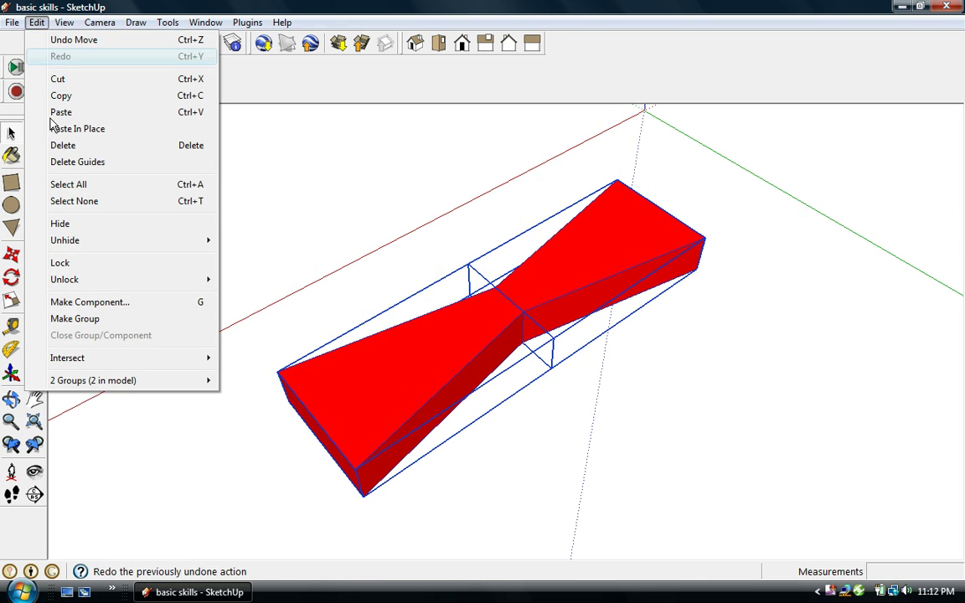
pyautogui.click(75, 319)
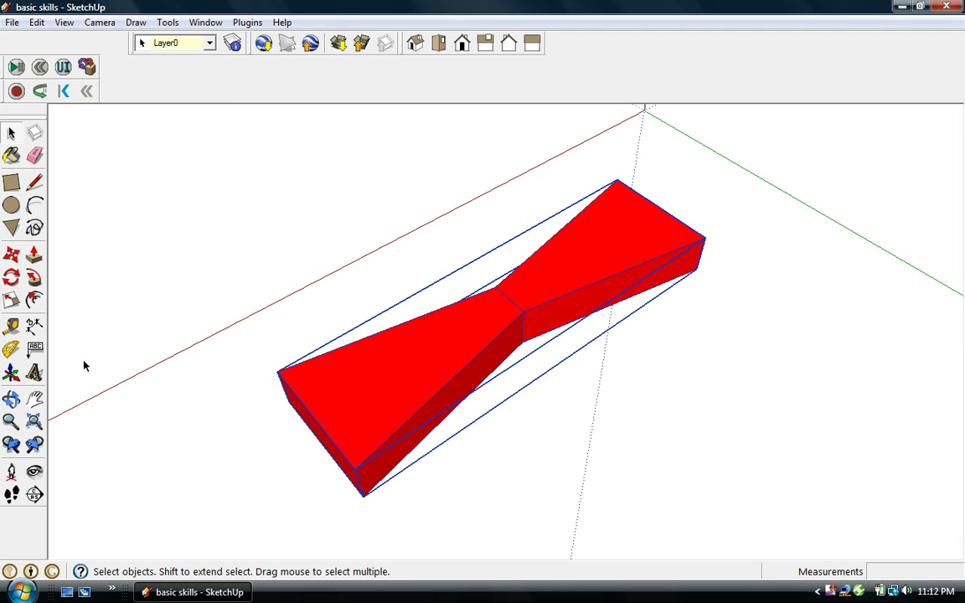
# - Move the bow-tie group a short distance using the M shortcut
pyautogui.press('m')
pyautogui.click(458, 352)
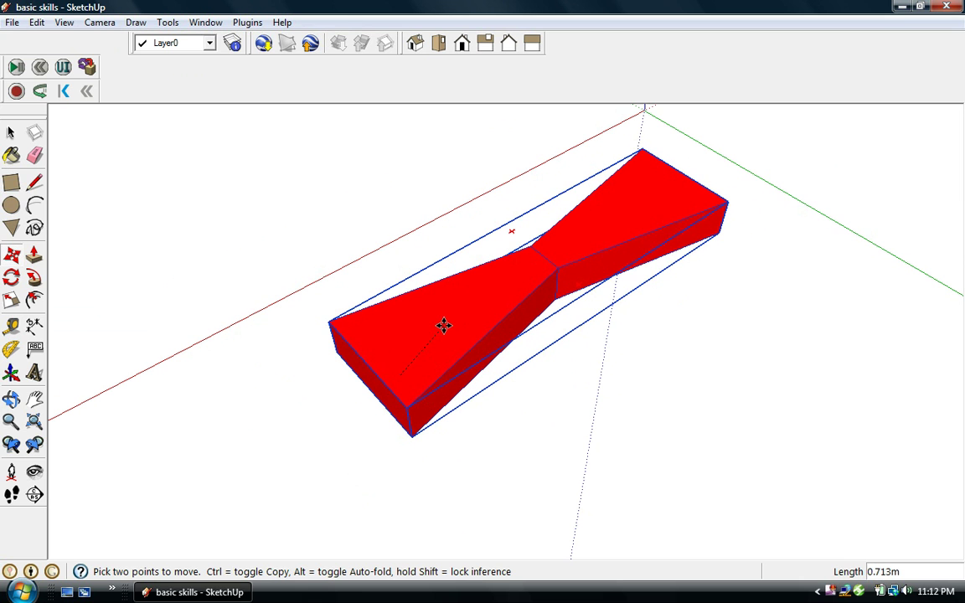
pyautogui.click(443, 326)
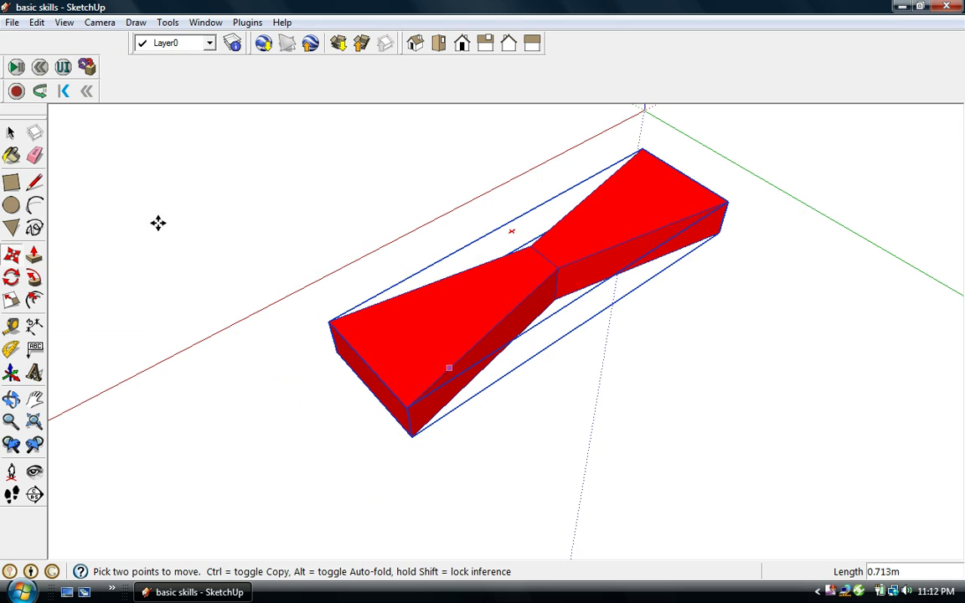
# - Explode the group via Edit > Group > Explode into its two block groups
pyautogui.click(36, 23)
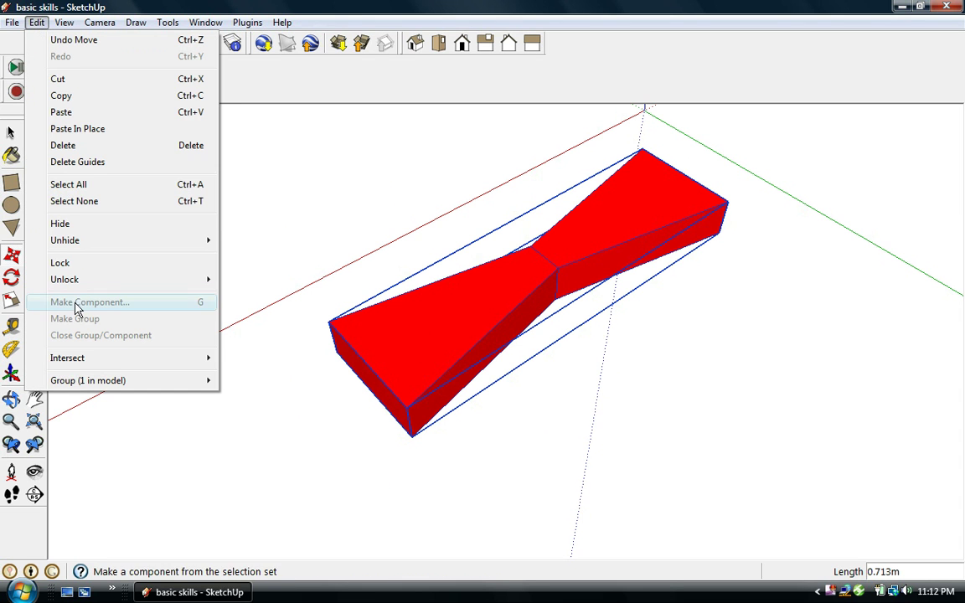
pyautogui.moveTo(92, 386)
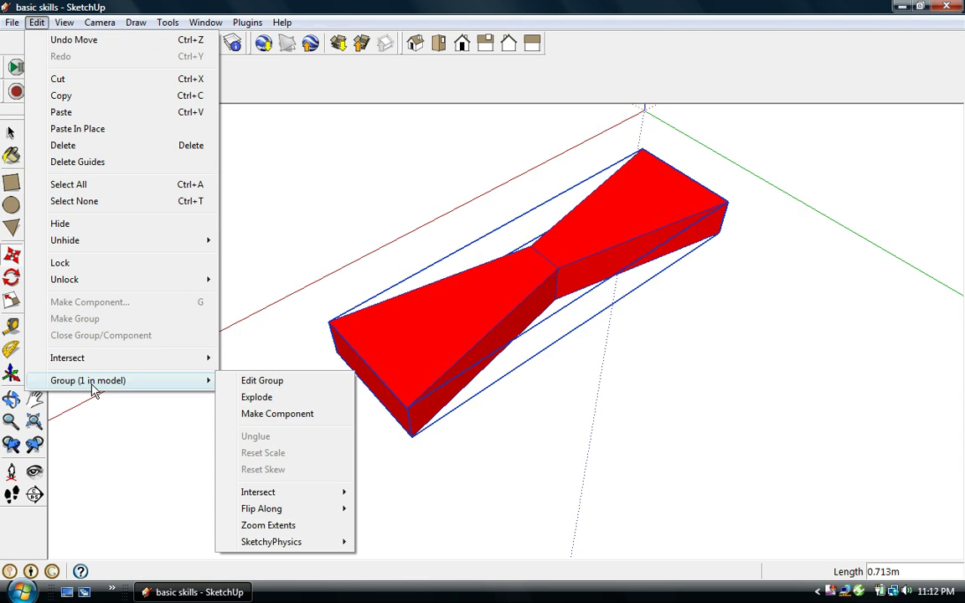
pyautogui.click(276, 397)
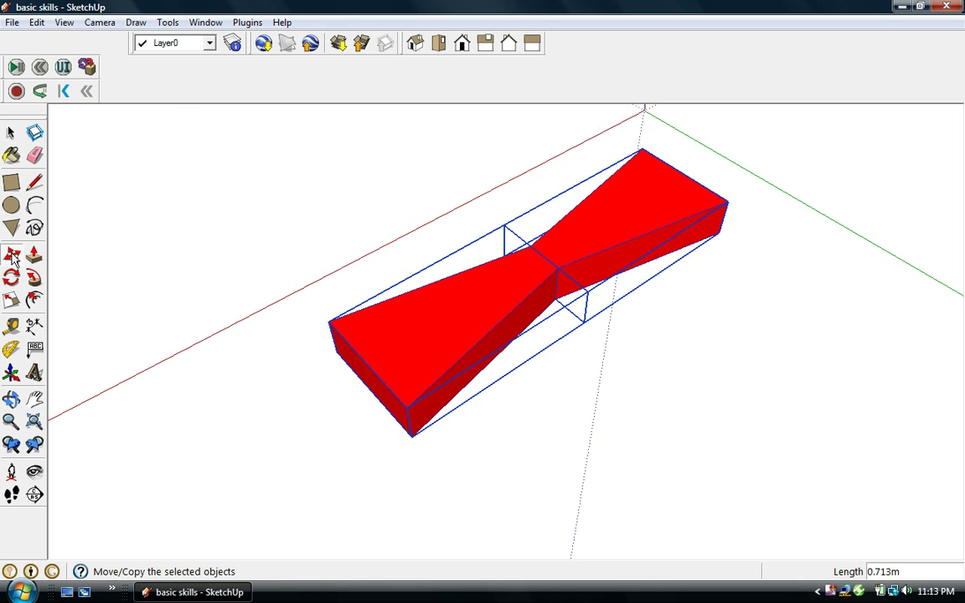
# - Nudge the exploded shape slightly and finish placing it
pyautogui.click(446, 347)
pyautogui.click(436, 353)
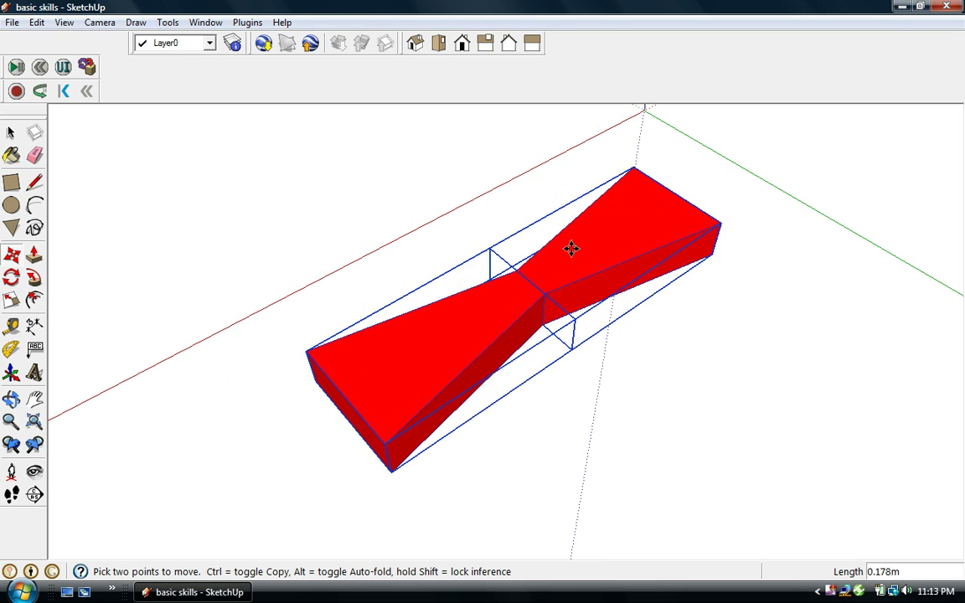
pyautogui.click(505, 234)
# - Select only the left block and move it about 0.982m down-left, away from the right
pyautogui.click(11, 133)
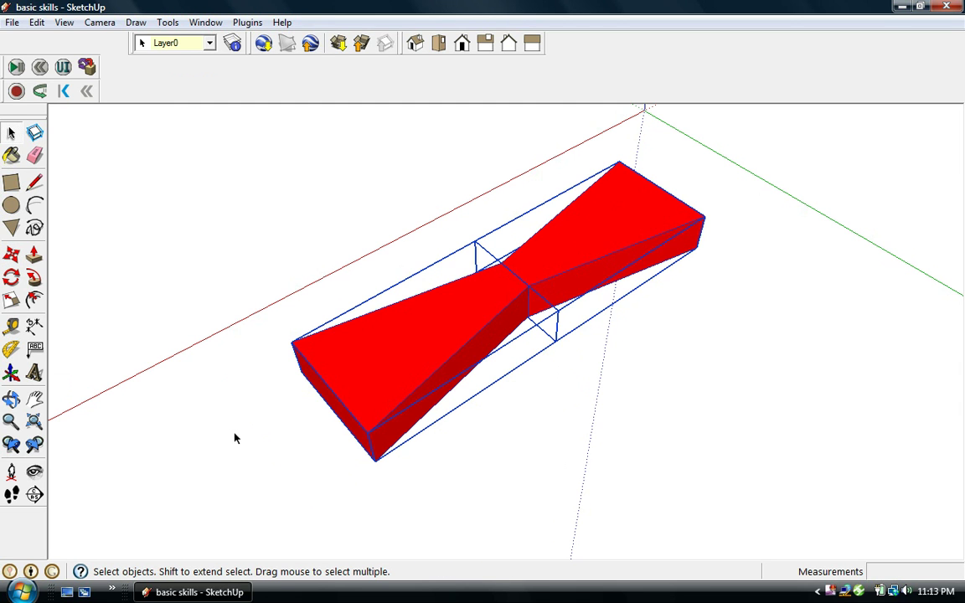
pyautogui.click(400, 475)
pyautogui.click(415, 381)
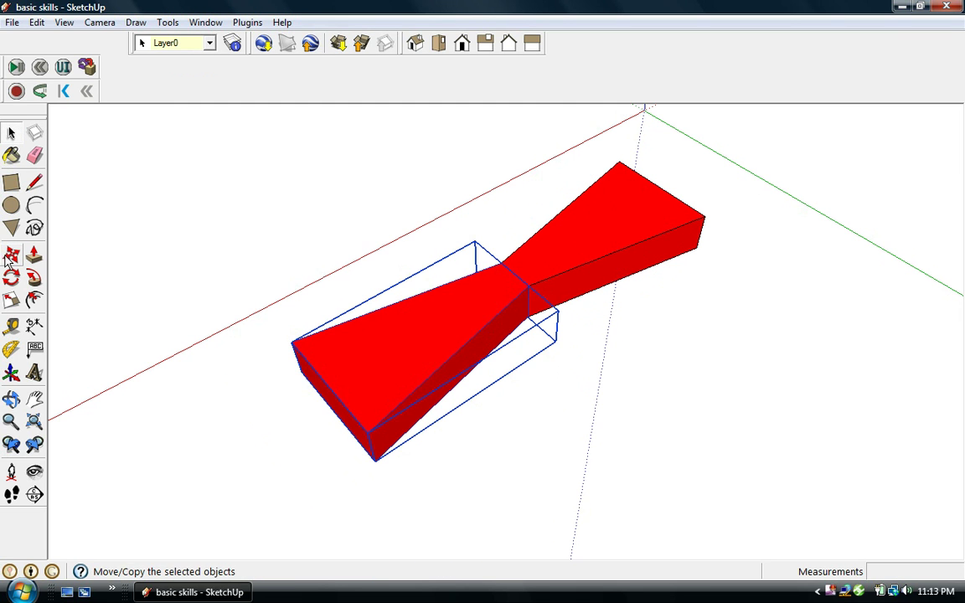
pyautogui.click(11, 254)
pyautogui.click(427, 327)
pyautogui.click(339, 379)
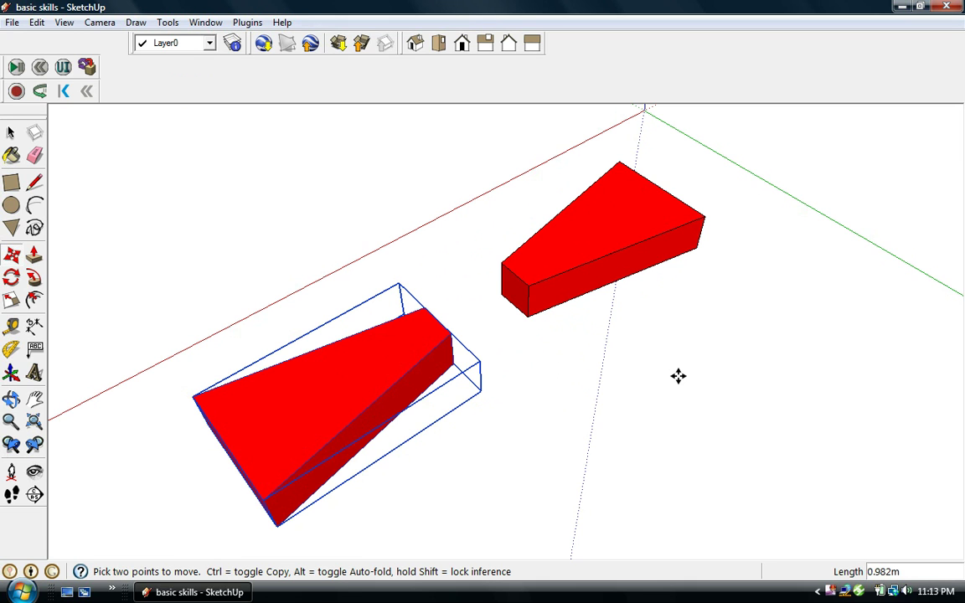